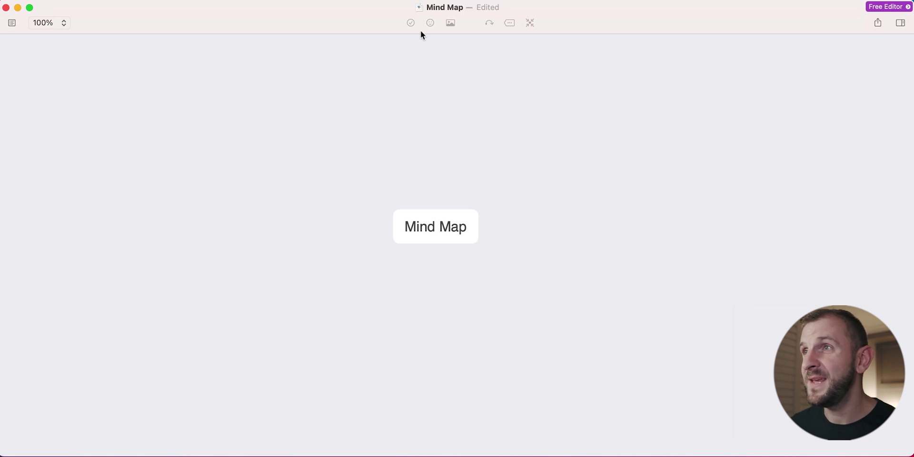
Open the Inspector sidebar to show the node-styling options, which need a Plus subscription
{"action": "left_click", "coordinate": [898, 25]}
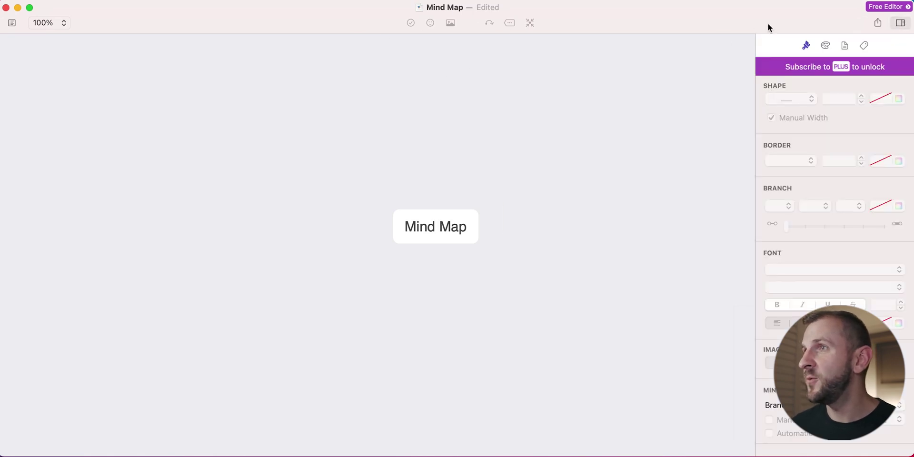
Browse the Inspector's theme choices, then the document's notes and empty tag list
{"action": "left_click", "coordinate": [826, 45]}
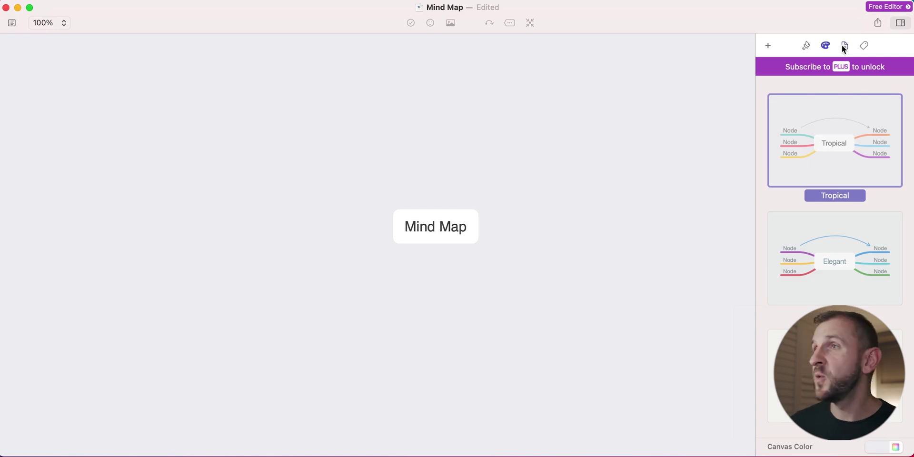
{"action": "left_click", "coordinate": [842, 46]}
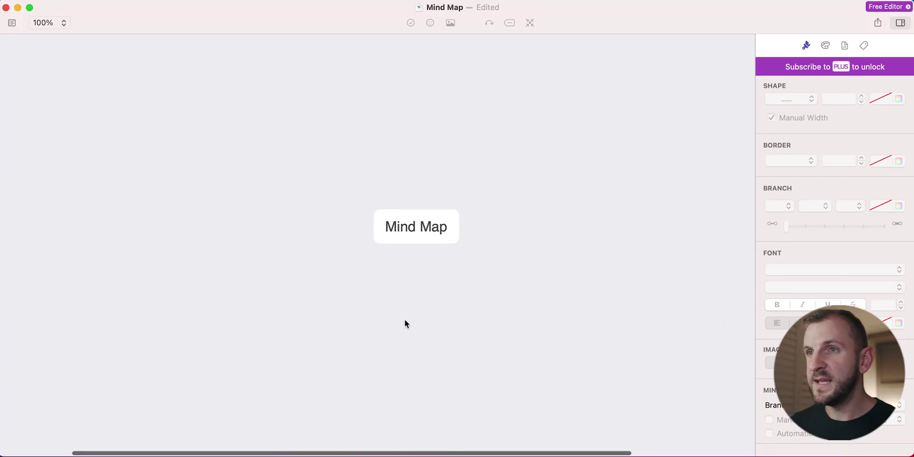
{"action": "scroll", "coordinate": [504, 270], "scroll_direction": "right", "scroll_amount": 2}
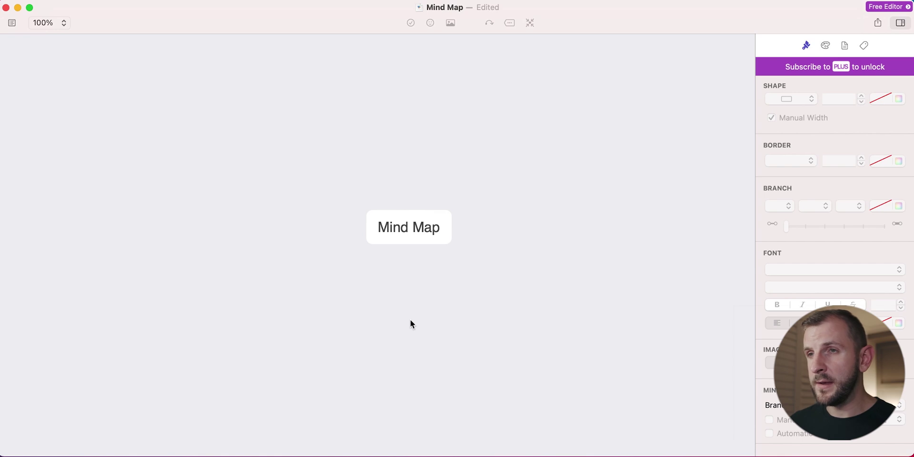
Rename the central Mind Map node to 'Adobe Spark' and add an empty first branch
{"action": "double_click", "coordinate": [422, 230]}
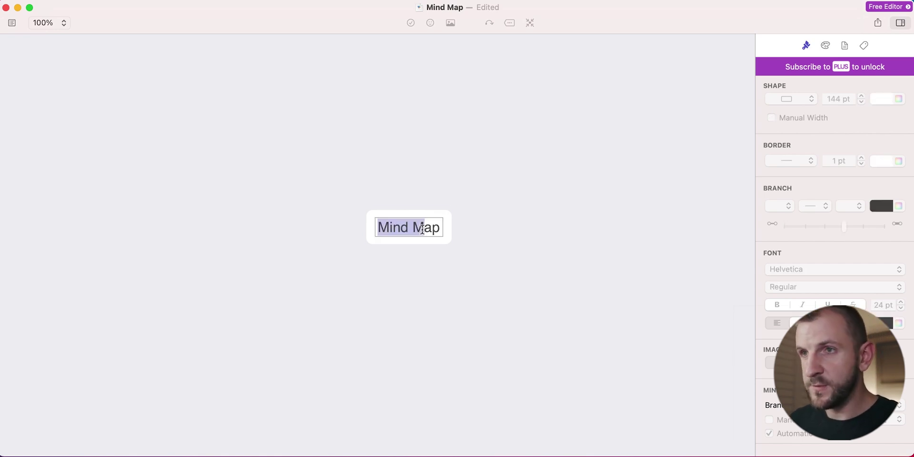
{"action": "type", "text": "A"}
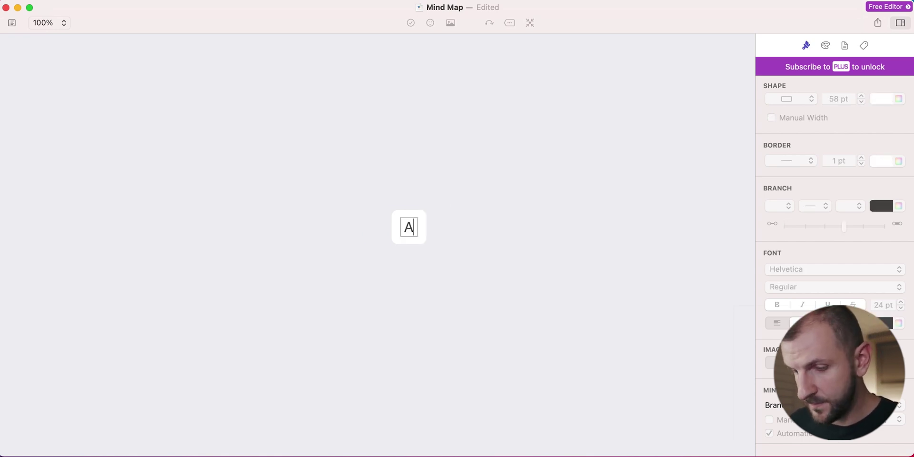
{"action": "type", "text": "dobe Spark"}
{"action": "key", "text": "Return"}
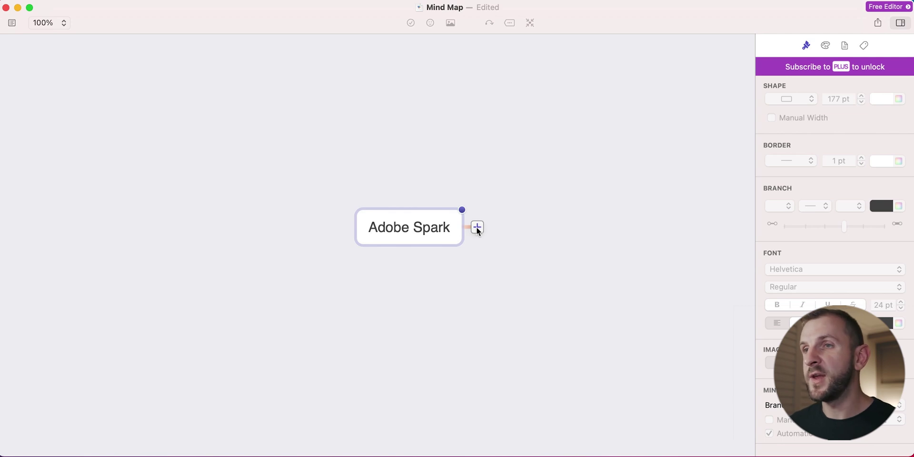
{"action": "left_click", "coordinate": [477, 227]}
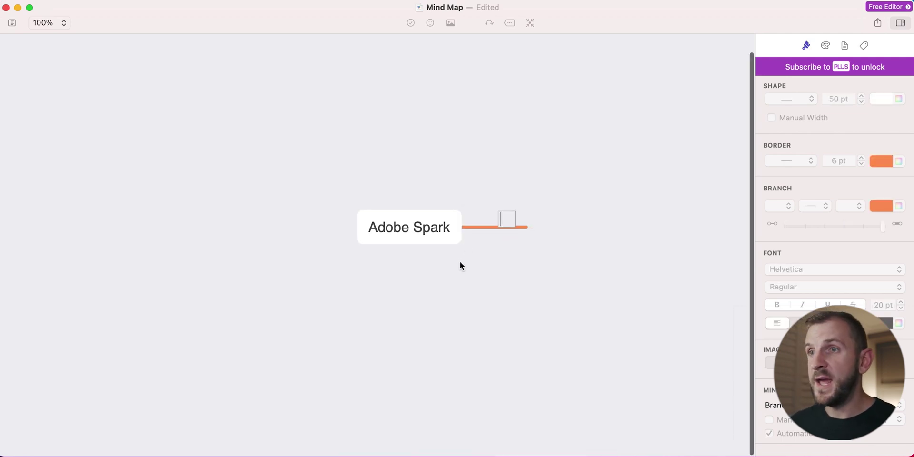
Add a second branch and label the two branches 'Video Intro' and 'Spark Introduction'
{"action": "left_click", "coordinate": [476, 227]}
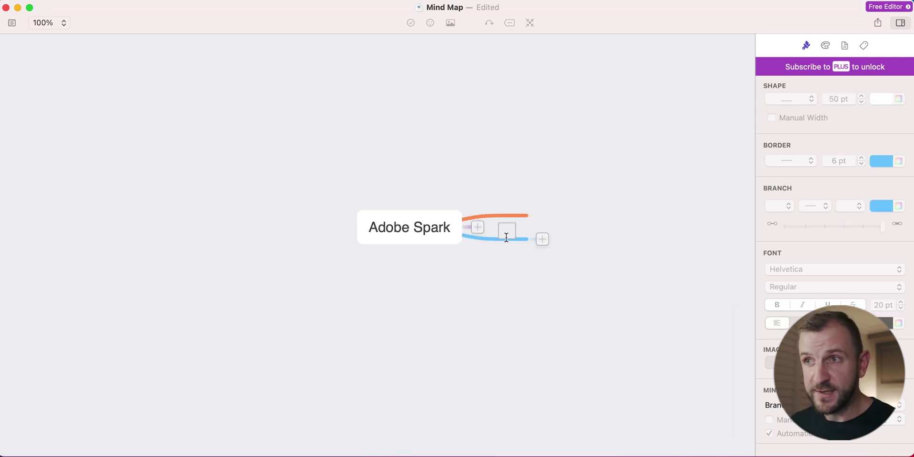
{"action": "left_click", "coordinate": [507, 207]}
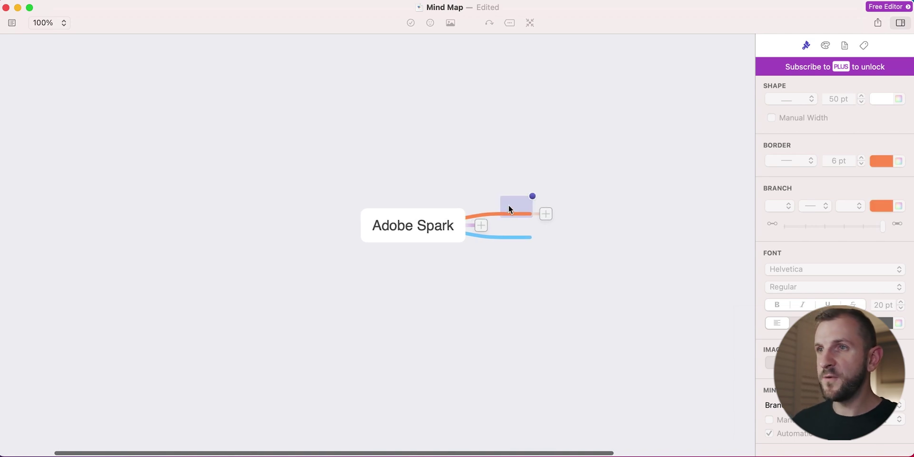
{"action": "left_click", "coordinate": [508, 205]}
{"action": "type", "text": "Vide"}
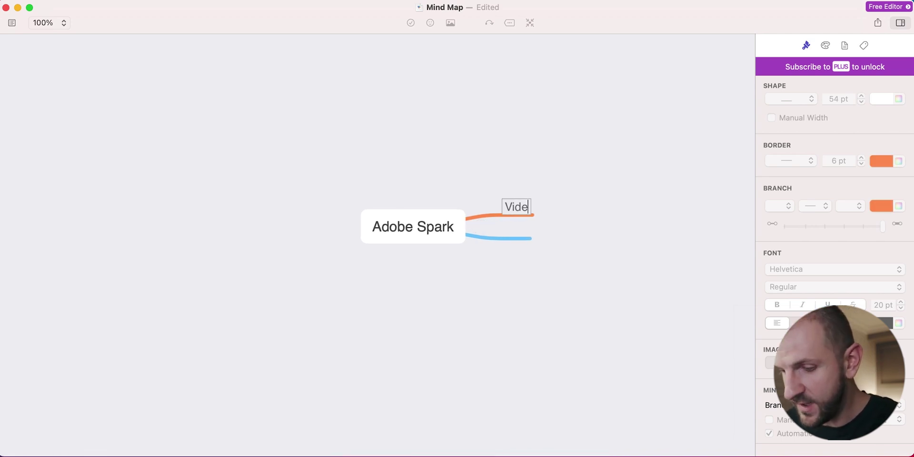
{"action": "type", "text": "o Intro"}
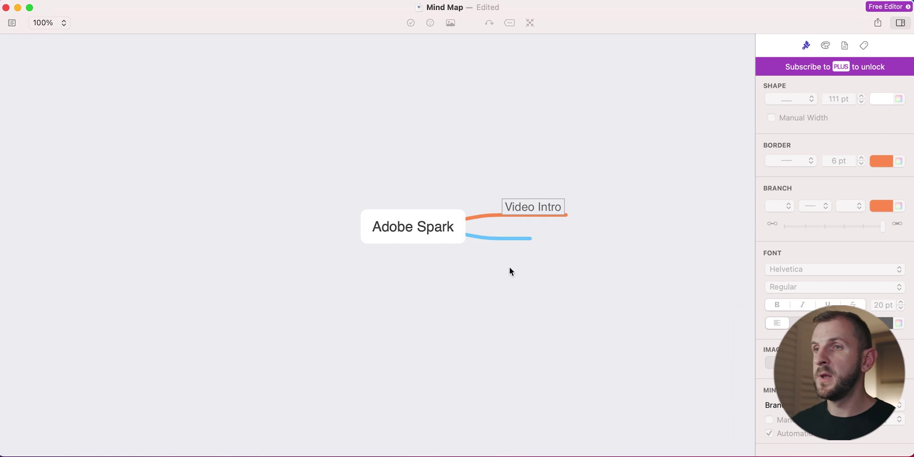
{"action": "left_click", "coordinate": [519, 234]}
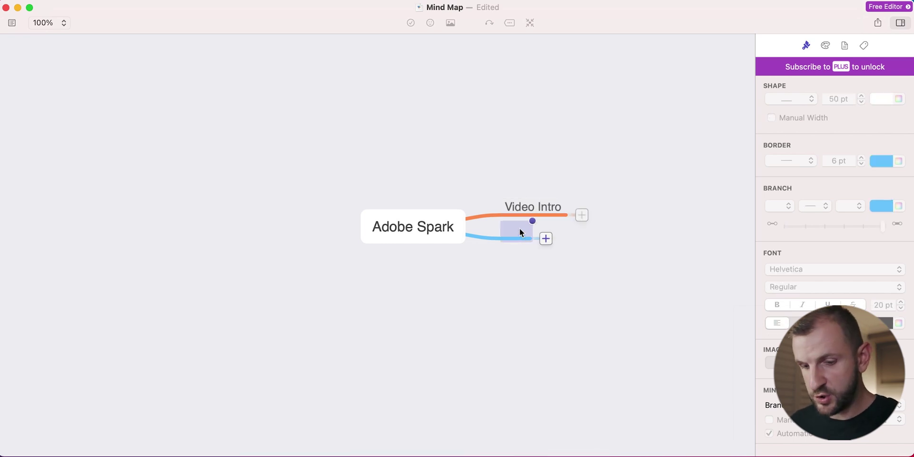
{"action": "type", "text": "Spark"}
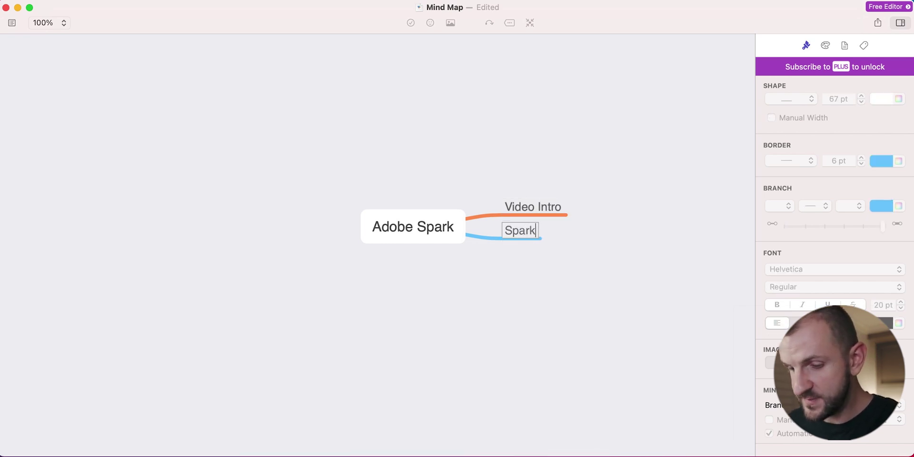
{"action": "type", "text": " Introduction"}
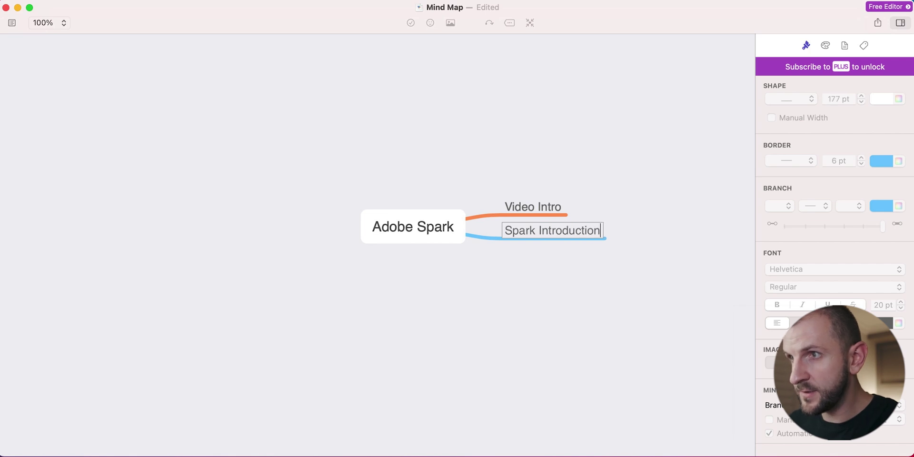
{"action": "left_click", "coordinate": [517, 295]}
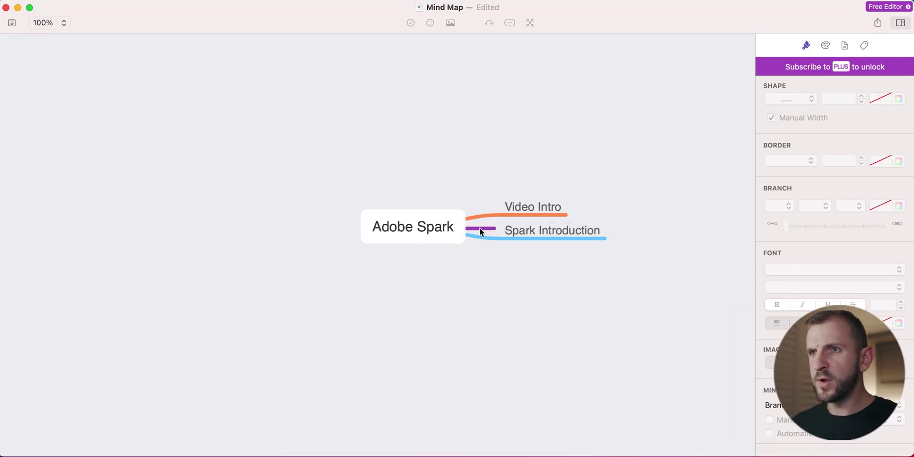
Add an 'Interface' branch, fixing the mistyped capital letter
{"action": "left_click", "coordinate": [479, 227]}
{"action": "type", "text": "INterf"}
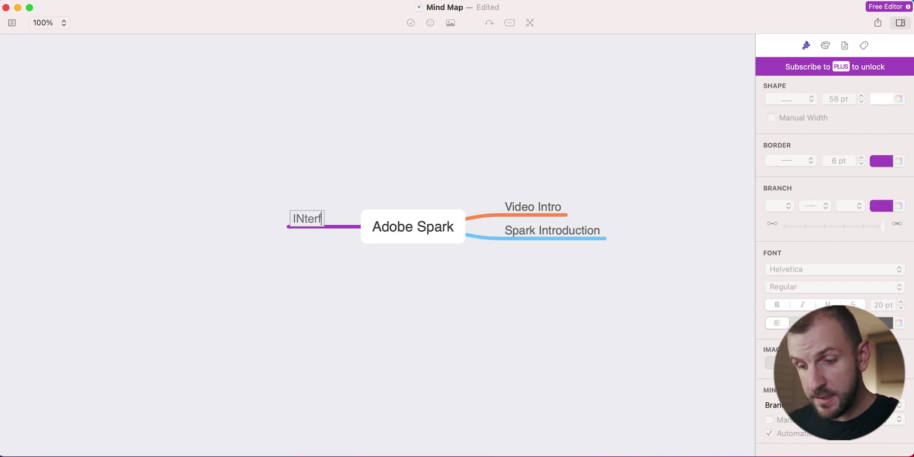
{"action": "type", "text": "ace"}
{"action": "key", "text": "BackSpace"}
{"action": "key", "text": "BackSpace"}
{"action": "key", "text": "BackSpace"}
{"action": "key", "text": "BackSpace"}
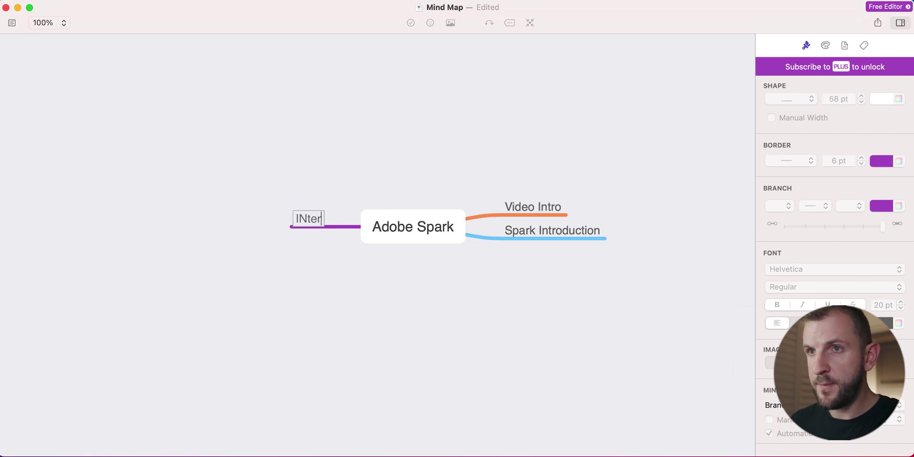
{"action": "key", "text": "BackSpace"}
{"action": "key", "text": "BackSpace"}
{"action": "key", "text": "BackSpace"}
{"action": "key", "text": "BackSpace"}
{"action": "key", "text": "BackSpace"}
{"action": "type", "text": "erfa"}
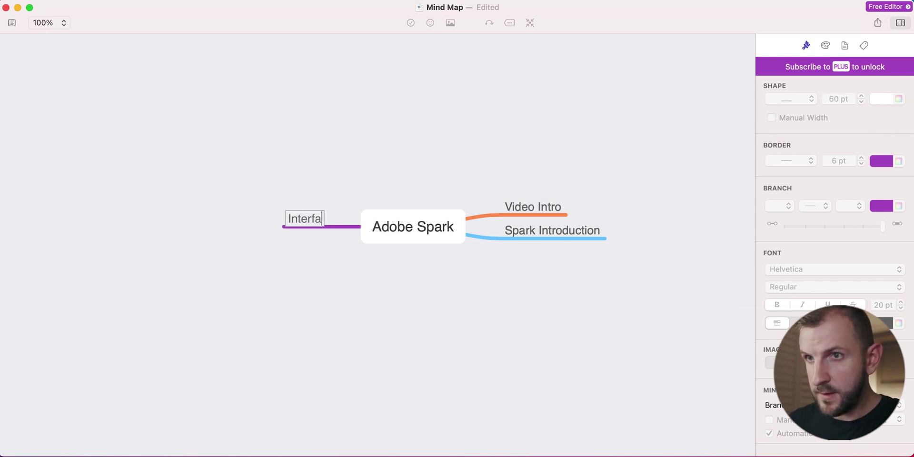
{"action": "type", "text": "ce"}
{"action": "left_click", "coordinate": [481, 260]}
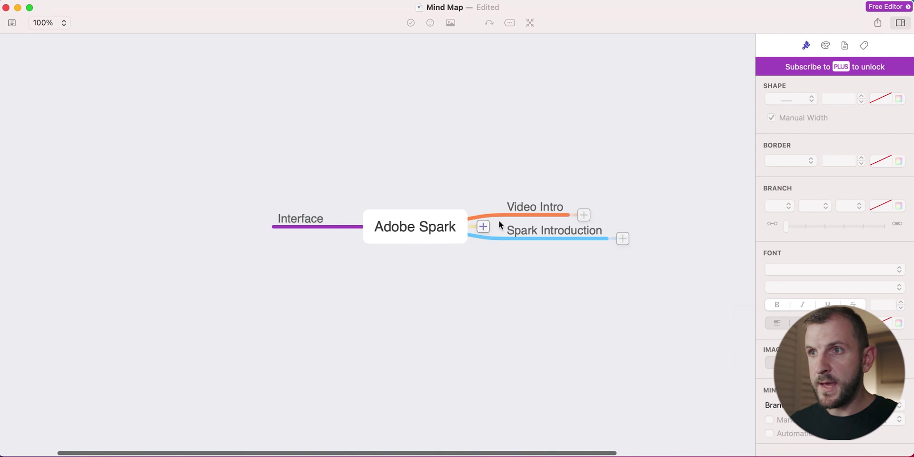
Add 'Example' and 'Outro' branches off Adobe Spark
{"action": "left_click", "coordinate": [485, 226]}
{"action": "type", "text": "E"}
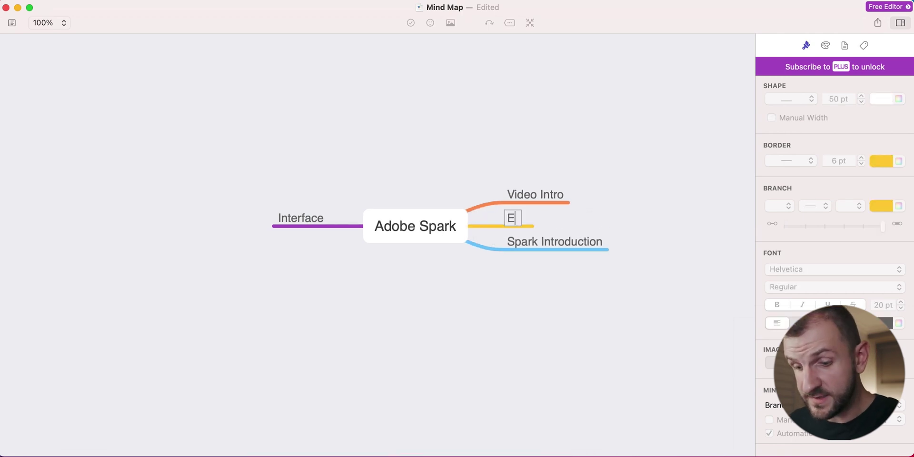
{"action": "type", "text": "xample"}
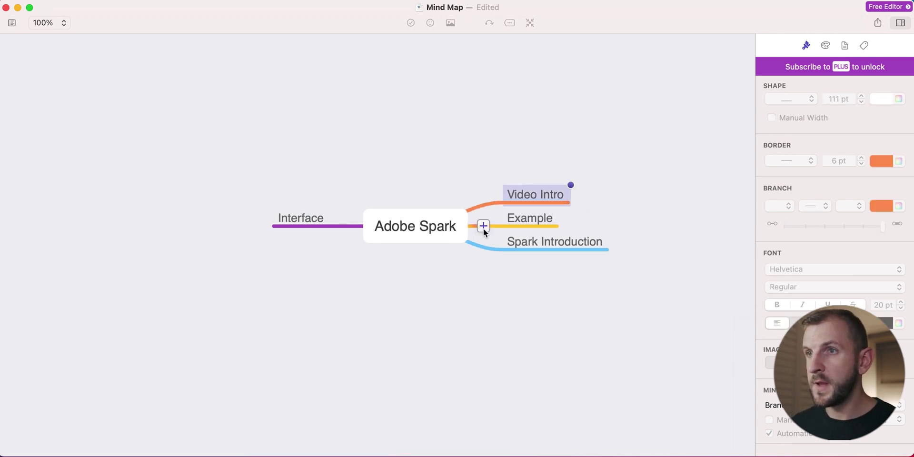
{"action": "left_click", "coordinate": [484, 228]}
{"action": "type", "text": "Outr"}
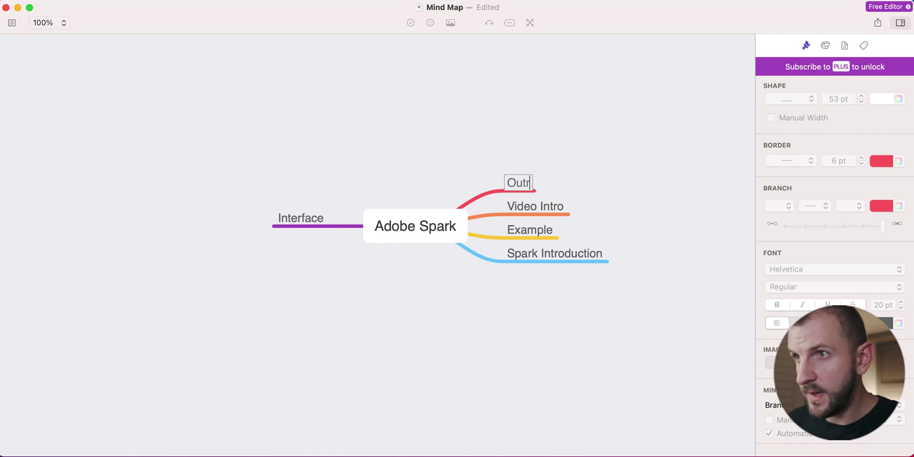
{"action": "type", "text": "o"}
{"action": "left_click", "coordinate": [482, 310]}
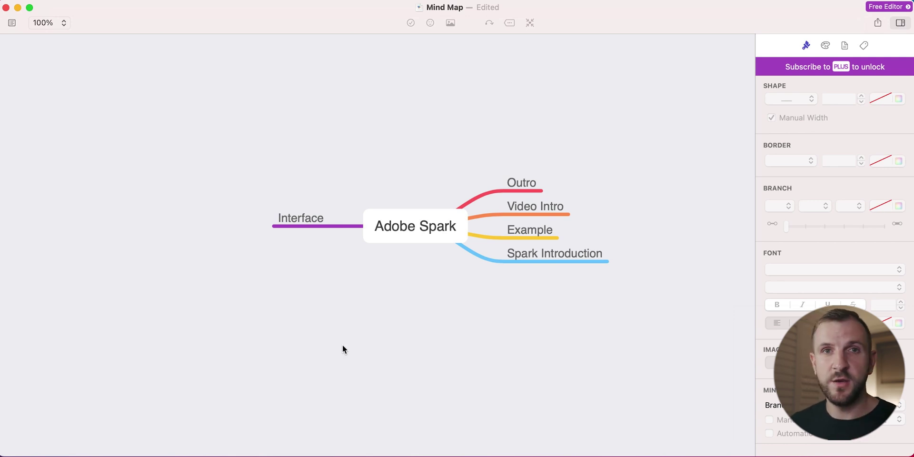
{"action": "right_click", "coordinate": [280, 315]}
Create a standalone main node labelled 'Menu Bar' from the canvas context menu
{"action": "left_click", "coordinate": [292, 319]}
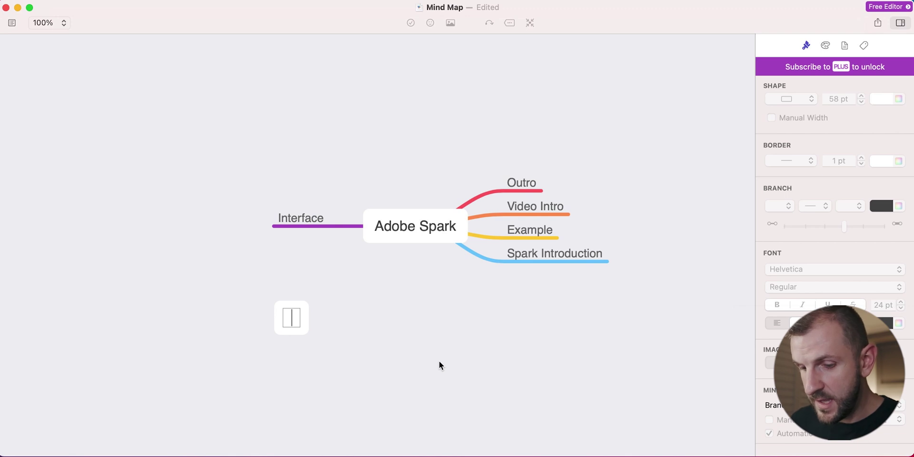
{"action": "type", "text": "Menu"}
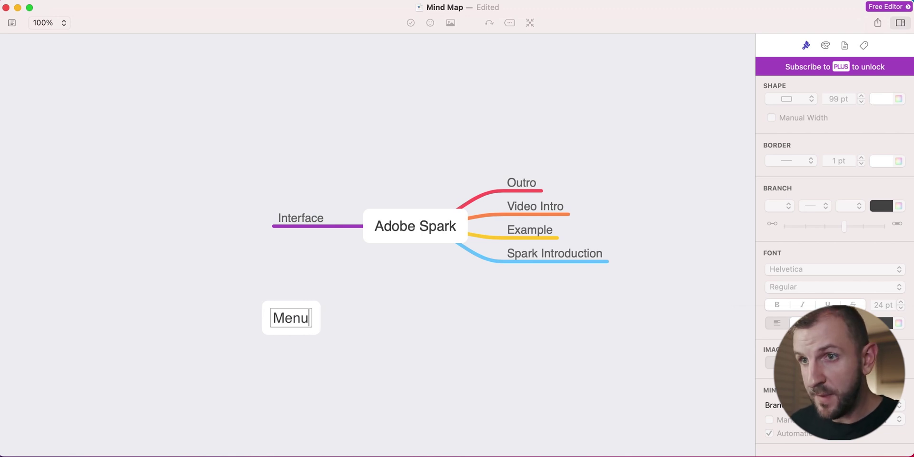
{"action": "type", "text": " Bar"}
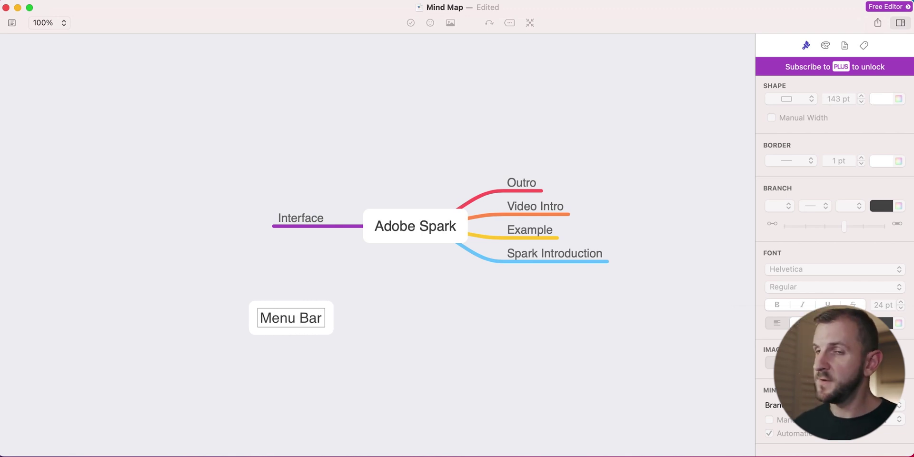
{"action": "left_click", "coordinate": [471, 373]}
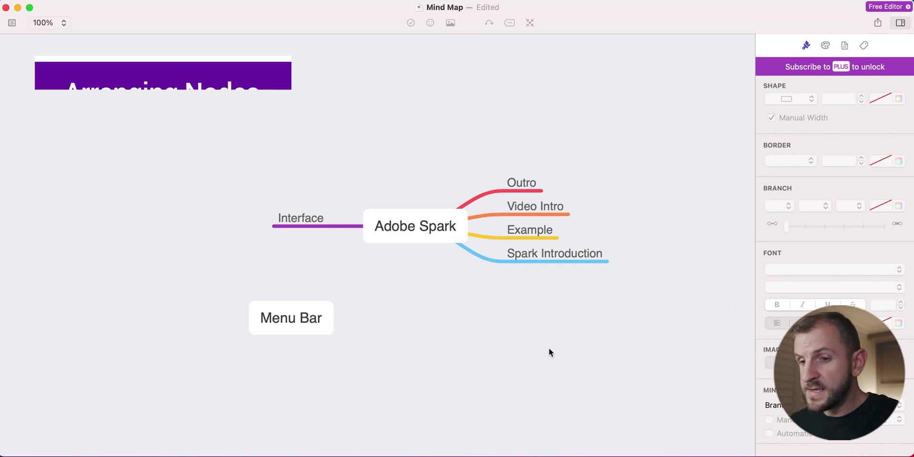
Move Interface to the right under Spark Introduction, then Example after it and Outro last
{"action": "left_click_drag", "start_coordinate": [414, 233], "coordinate": [361, 222]}
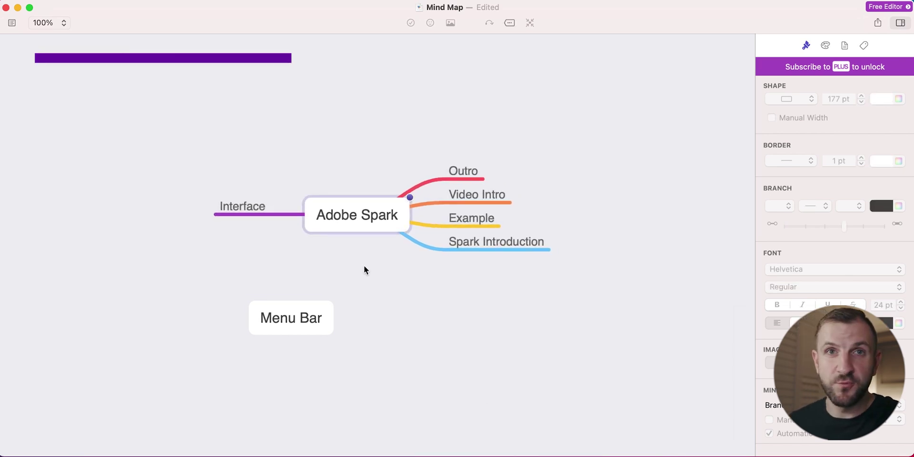
{"action": "mouse_move", "coordinate": [415, 226]}
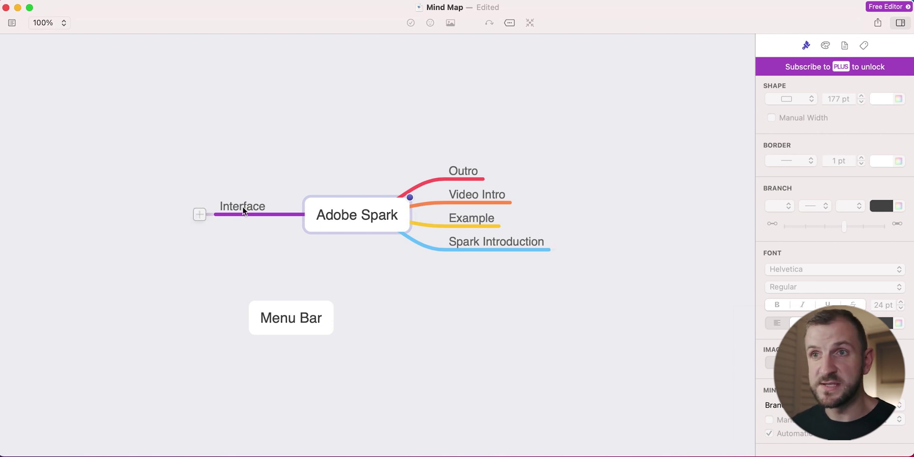
{"action": "mouse_move", "coordinate": [242, 208]}
{"action": "left_mouse_down"}
{"action": "mouse_move", "coordinate": [326, 282]}
{"action": "mouse_move", "coordinate": [514, 306]}
{"action": "mouse_move", "coordinate": [493, 245]}
{"action": "left_mouse_up"}
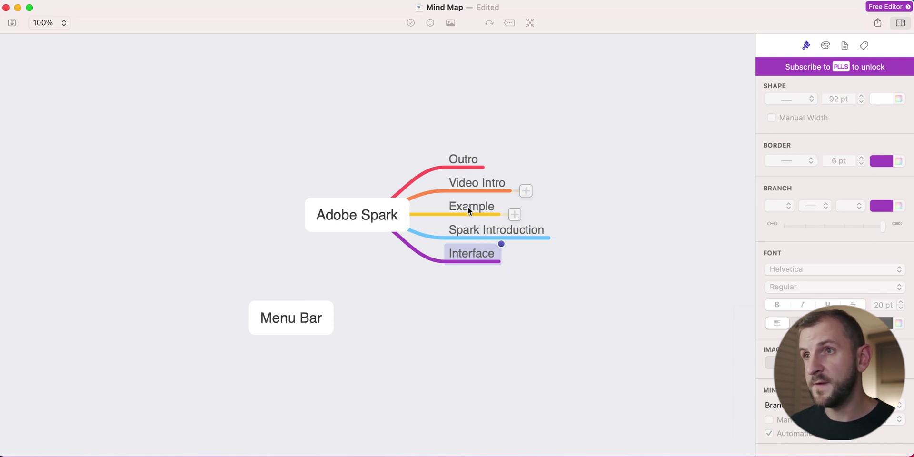
{"action": "left_click_drag", "start_coordinate": [468, 206], "coordinate": [491, 310]}
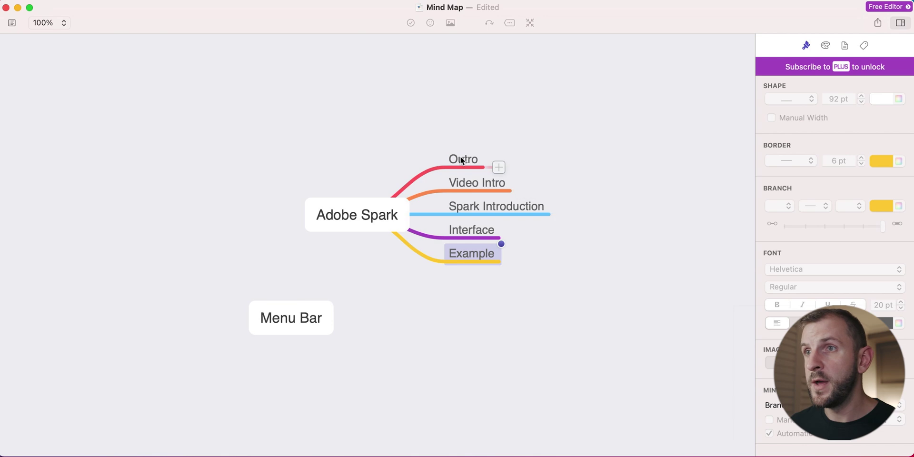
{"action": "left_click_drag", "start_coordinate": [461, 158], "coordinate": [472, 343]}
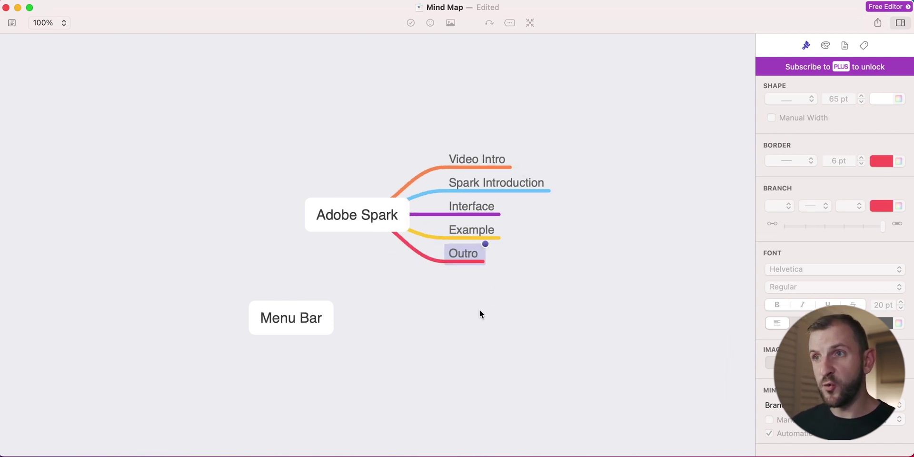
{"action": "mouse_move", "coordinate": [477, 184]}
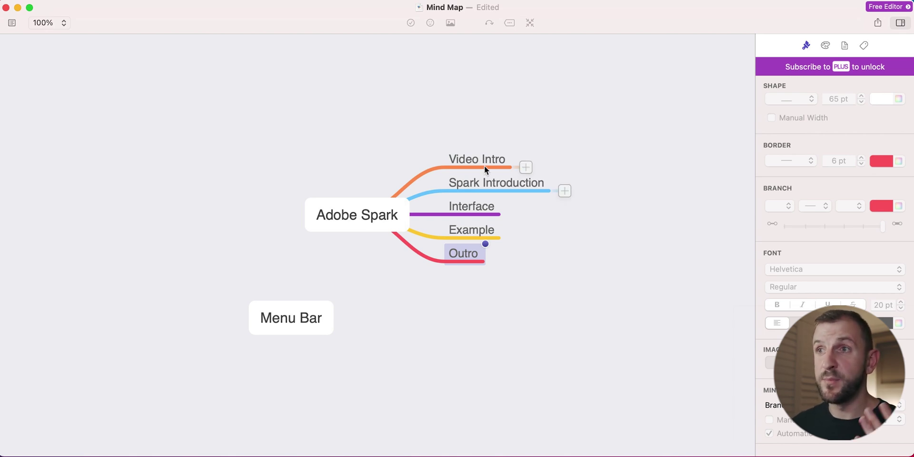
{"action": "scroll", "coordinate": [484, 166], "scroll_direction": "right", "scroll_amount": 1}
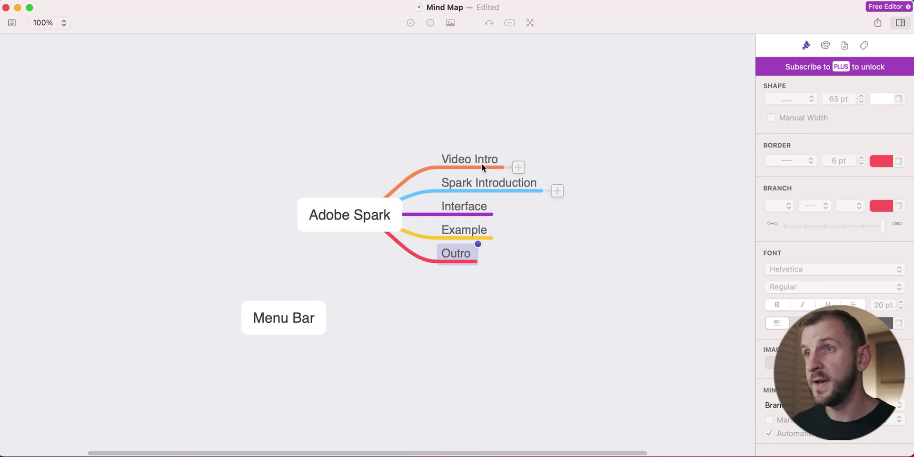
Add 'Create social graphics fast', 'Easier than Photoshop' and 'Roll LC intro' under Video Intro
{"action": "left_click", "coordinate": [518, 167]}
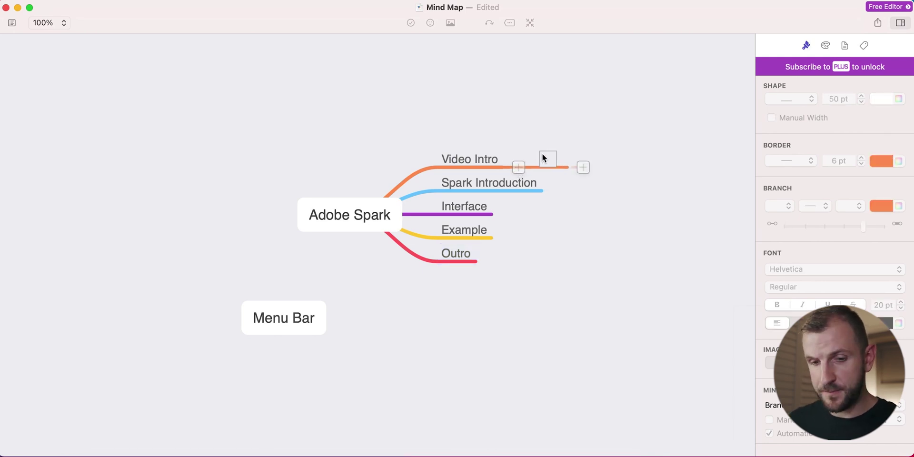
{"action": "type", "text": "Cre"}
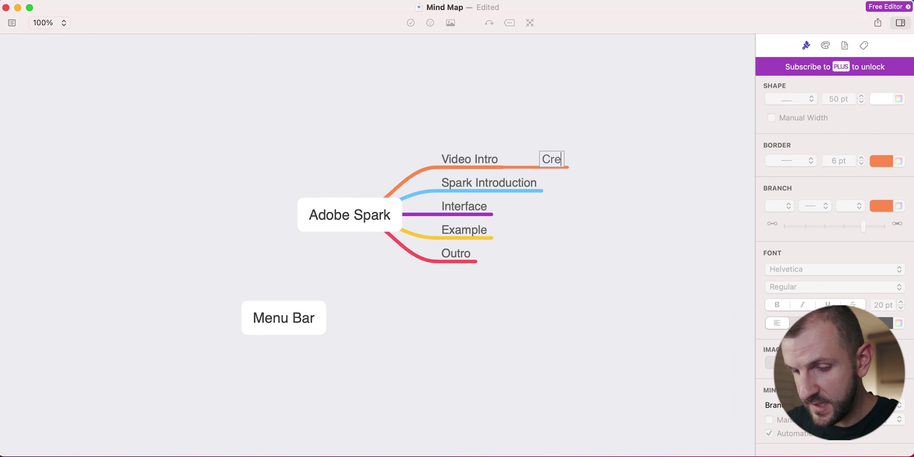
{"action": "type", "text": "ate"}
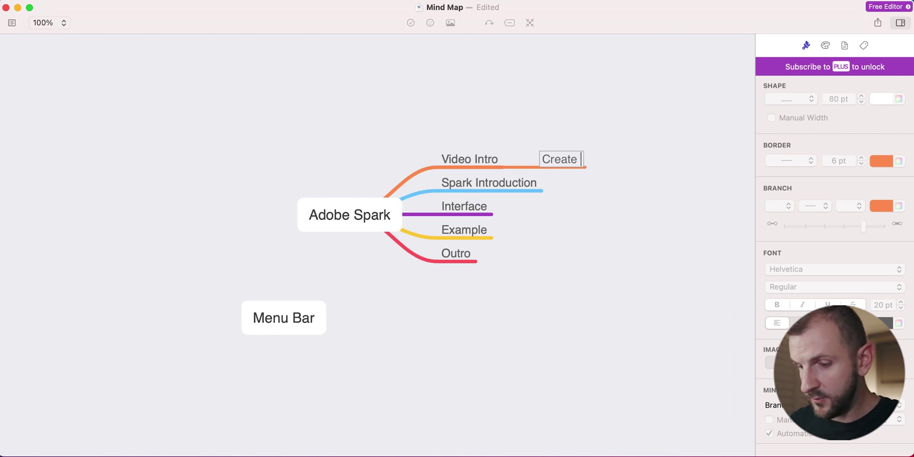
{"action": "type", "text": " social grap"}
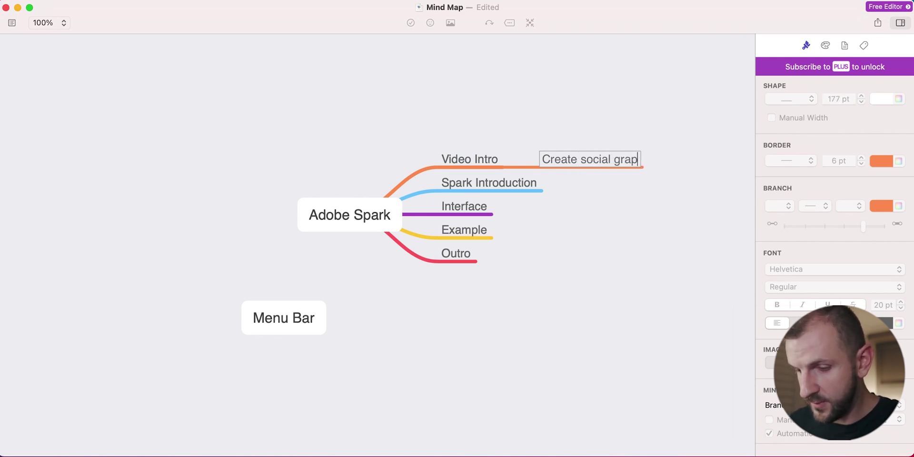
{"action": "type", "text": "hics fast"}
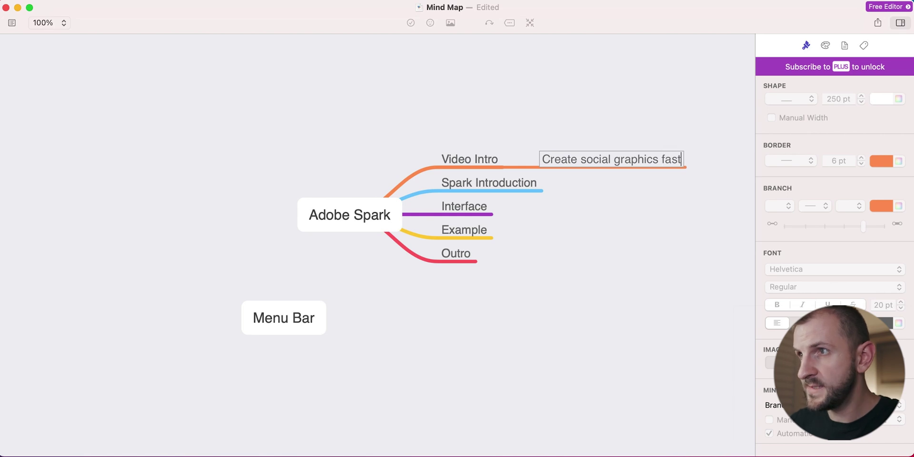
{"action": "key", "text": "Return"}
{"action": "key", "text": "Return"}
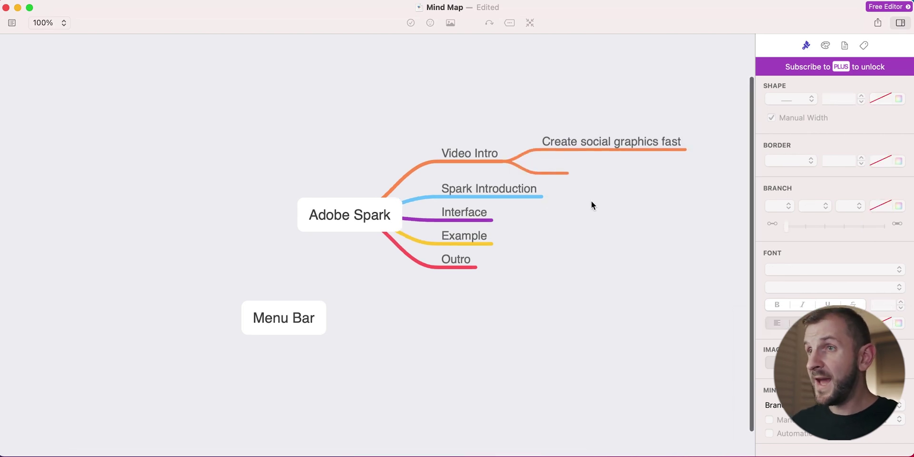
{"action": "type", "text": "ea"}
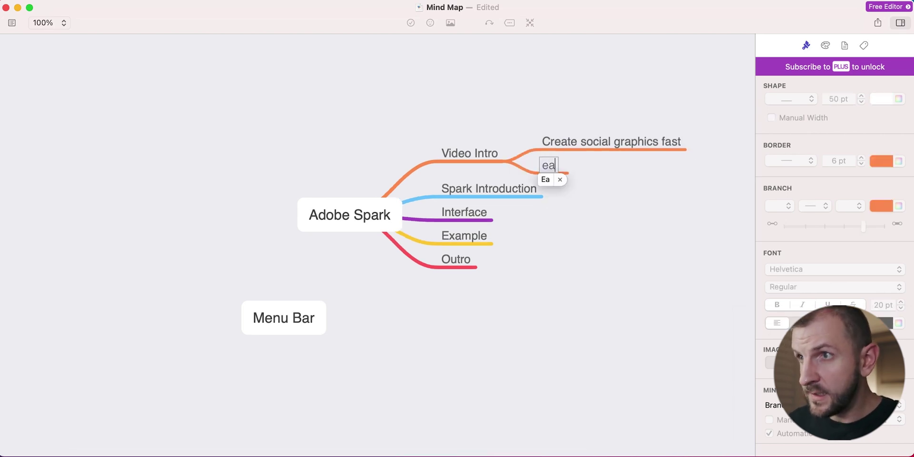
{"action": "type", "text": "Easier than"}
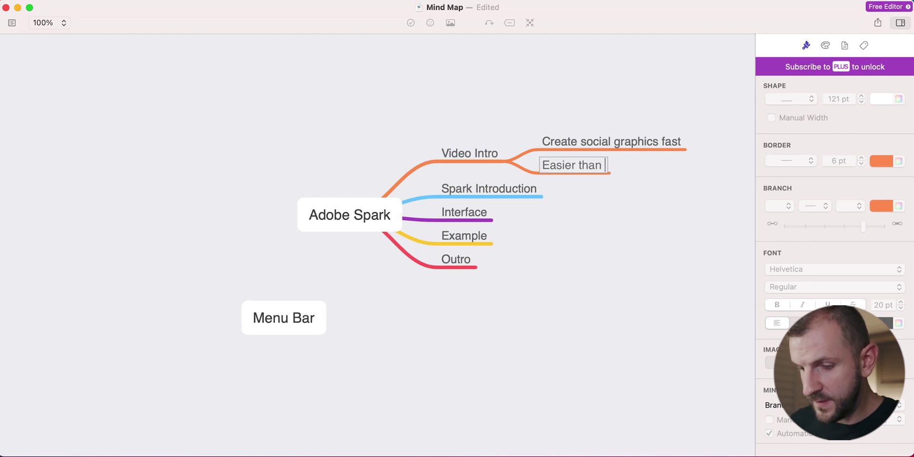
{"action": "type", "text": " Photosho"}
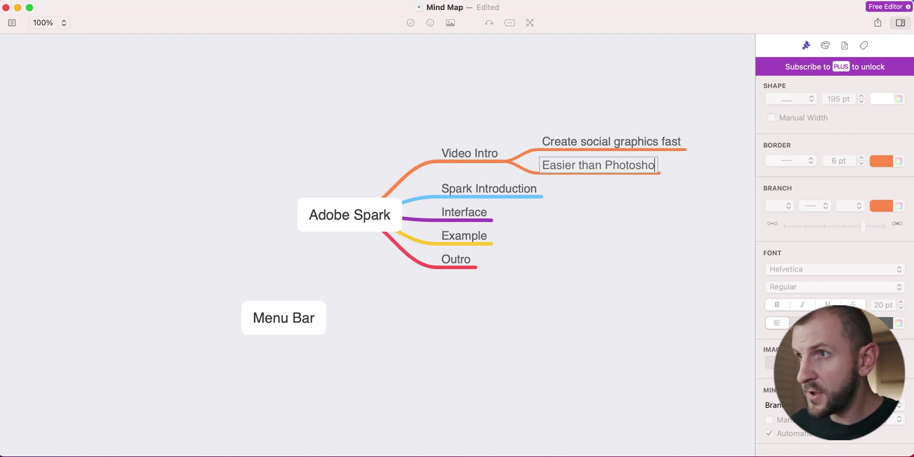
{"action": "type", "text": "p"}
{"action": "left_click", "coordinate": [596, 284]}
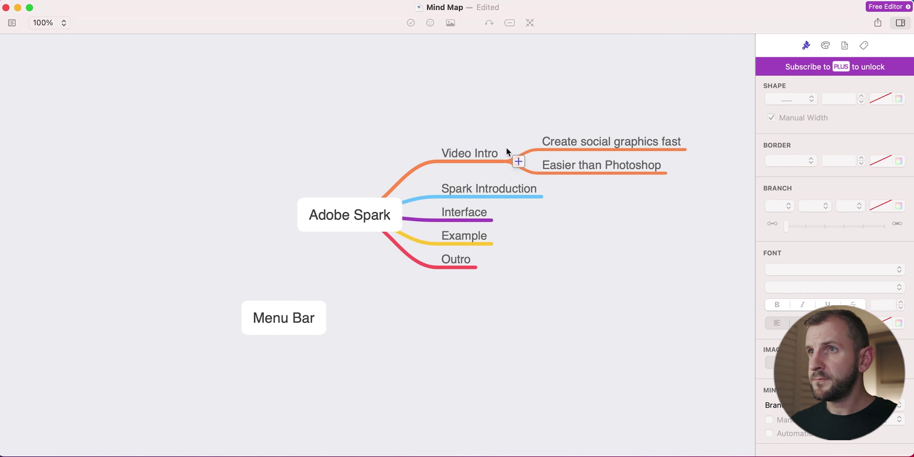
{"action": "left_click", "coordinate": [518, 162]}
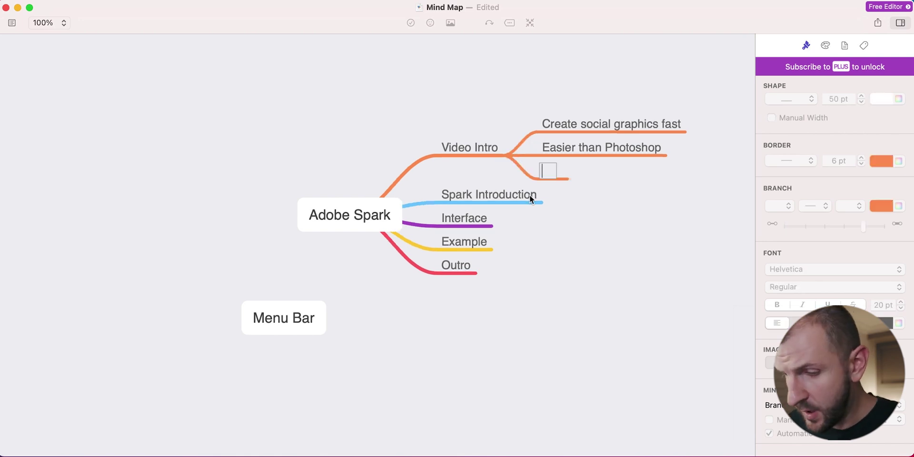
{"action": "type", "text": "Roll"}
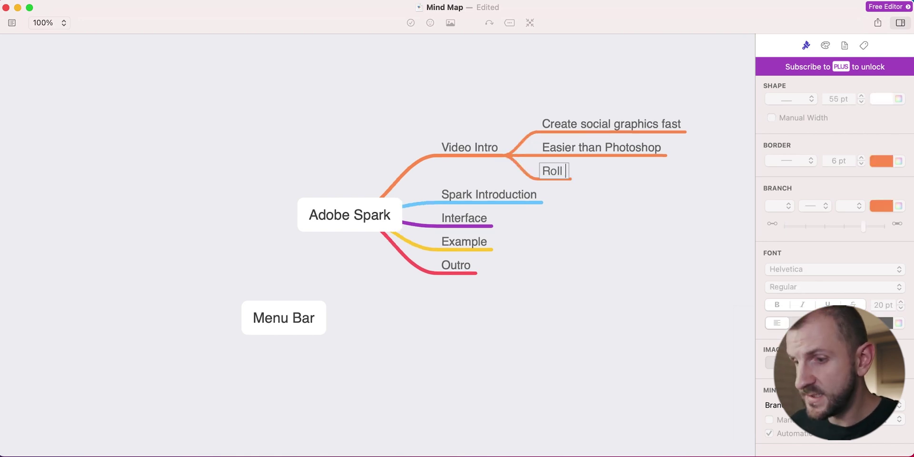
{"action": "type", "text": " LC intr"}
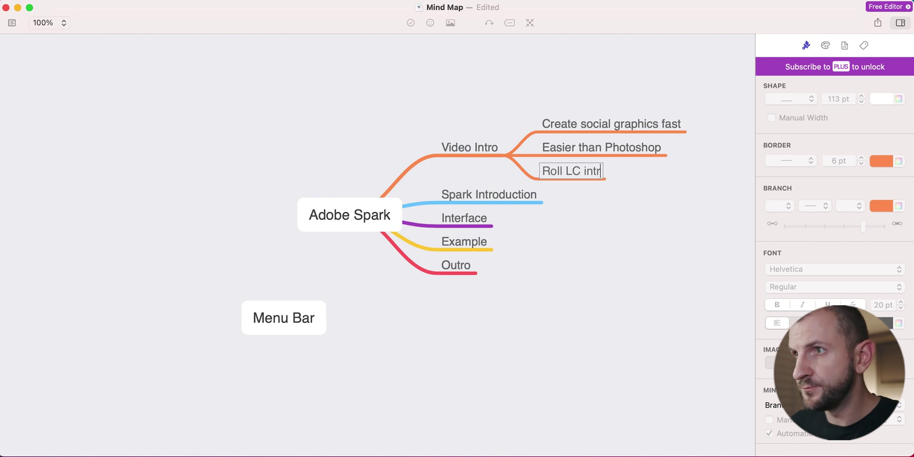
{"action": "type", "text": "o"}
{"action": "left_click", "coordinate": [694, 177]}
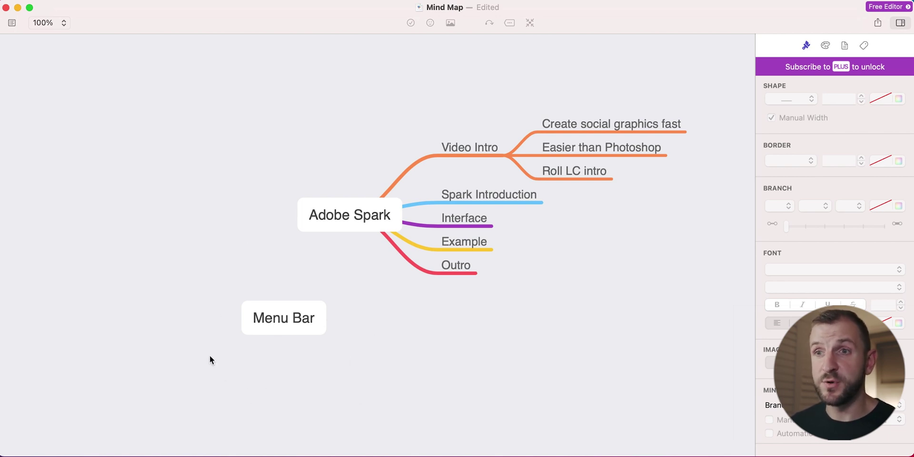
{"action": "left_click", "coordinate": [274, 326]}
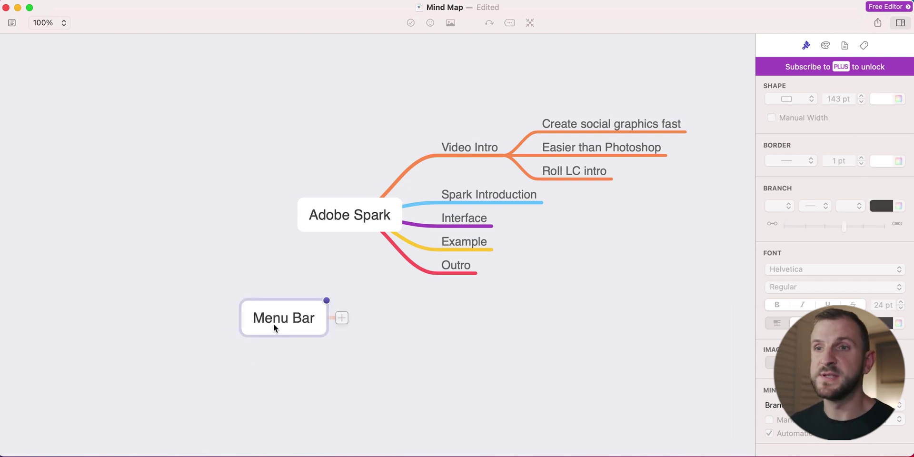
Drop the loose Menu Bar node onto Interface so it becomes its child
{"action": "mouse_move", "coordinate": [274, 326]}
{"action": "left_mouse_down"}
{"action": "mouse_move", "coordinate": [464, 226]}
{"action": "mouse_move", "coordinate": [462, 217]}
{"action": "left_mouse_up"}
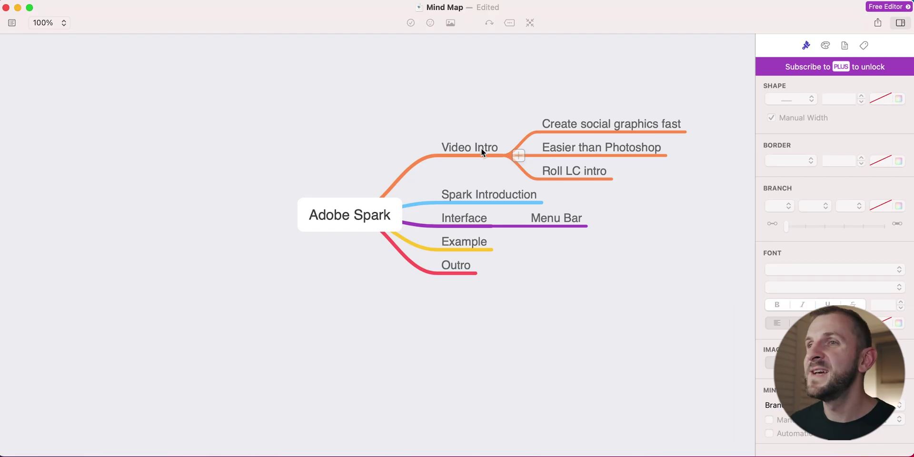
{"action": "left_click", "coordinate": [482, 151]}
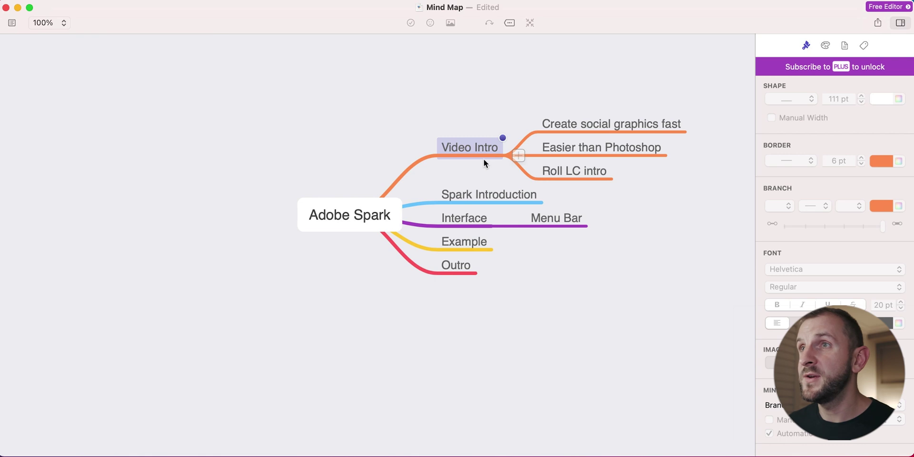
{"action": "left_click", "coordinate": [508, 22]}
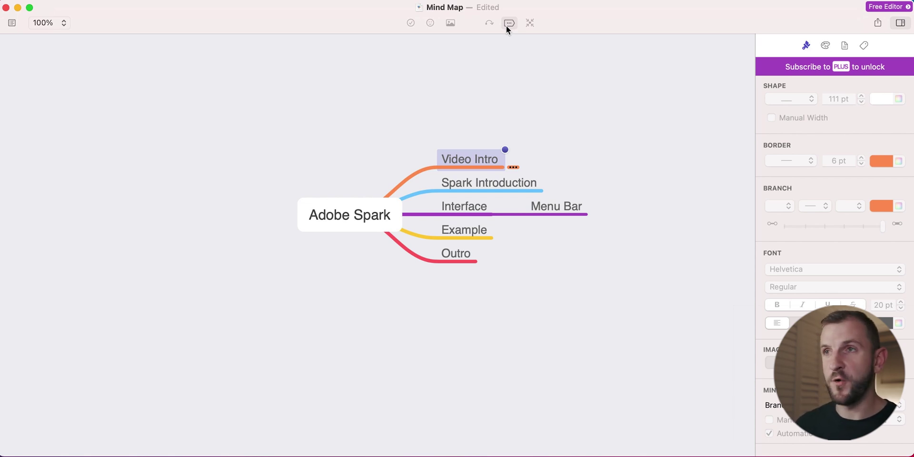
{"action": "left_click", "coordinate": [507, 25]}
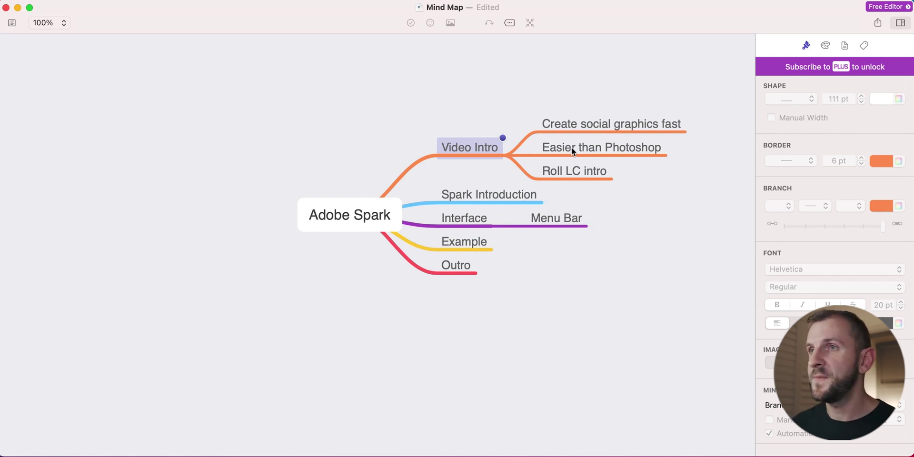
Move 'Easier than Photoshop' from Video Intro onto Spark Introduction, then deselect
{"action": "left_click_drag", "start_coordinate": [575, 147], "coordinate": [502, 192]}
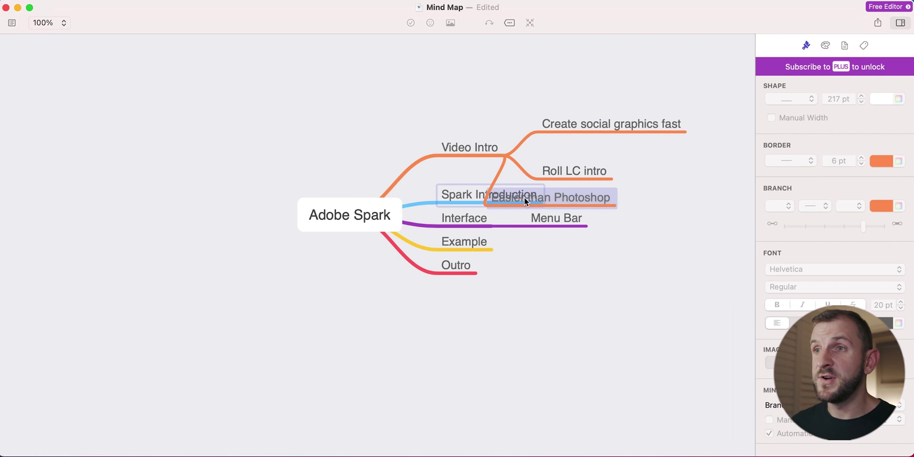
{"action": "left_click_drag", "start_coordinate": [502, 193], "coordinate": [496, 193]}
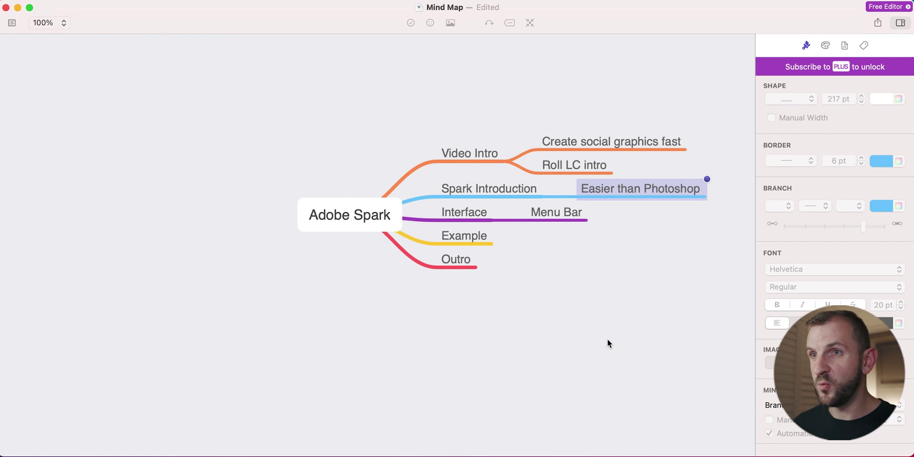
{"action": "left_click", "coordinate": [598, 371]}
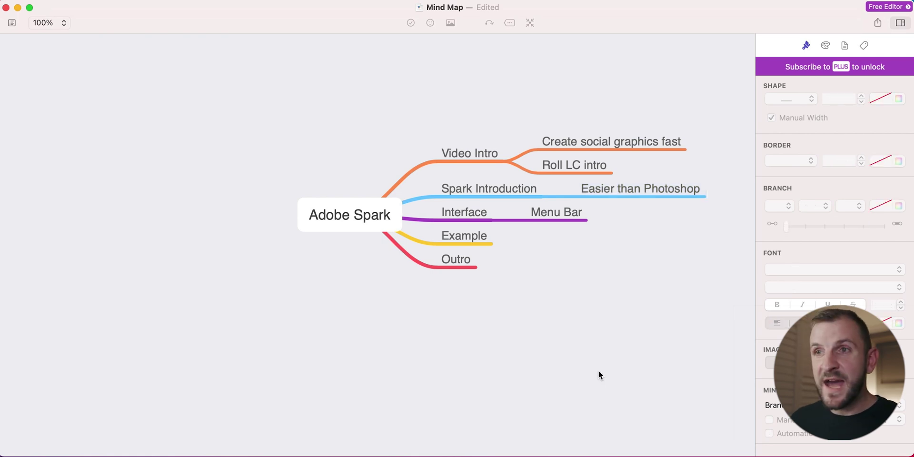